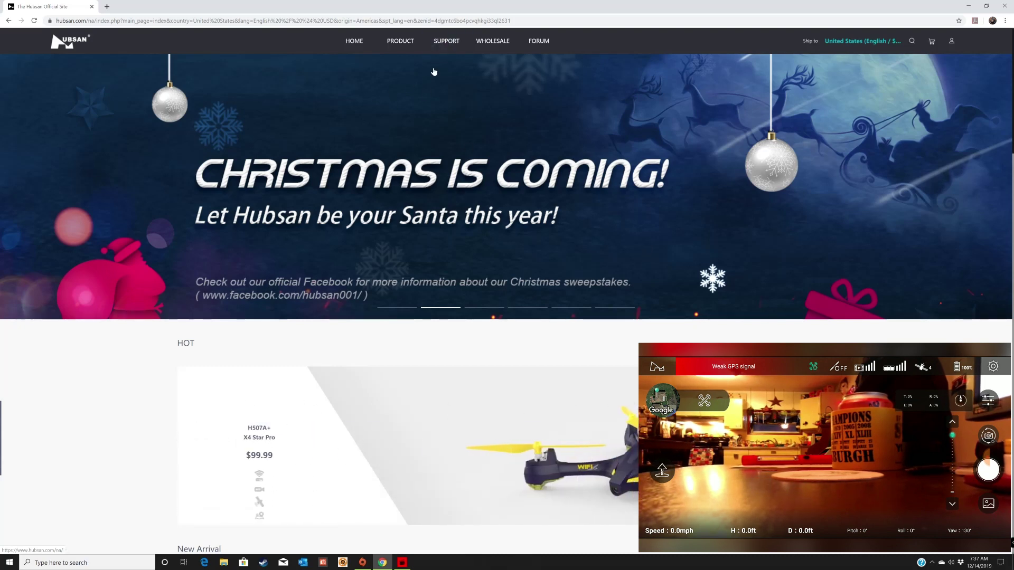
# Step: Open SUPPORT from the Hubsan homepage's top navigation bar in a new tab
pyautogui.click(452, 47)
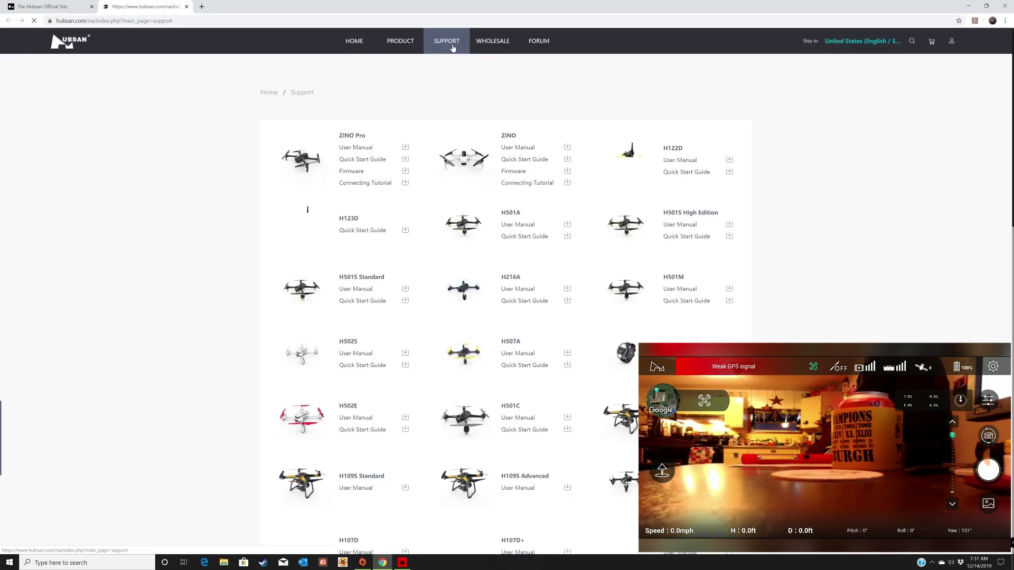
# Step: Start the ZINO Pro firmware zip download, then cancel it from the download bar
pyautogui.click(360, 173)
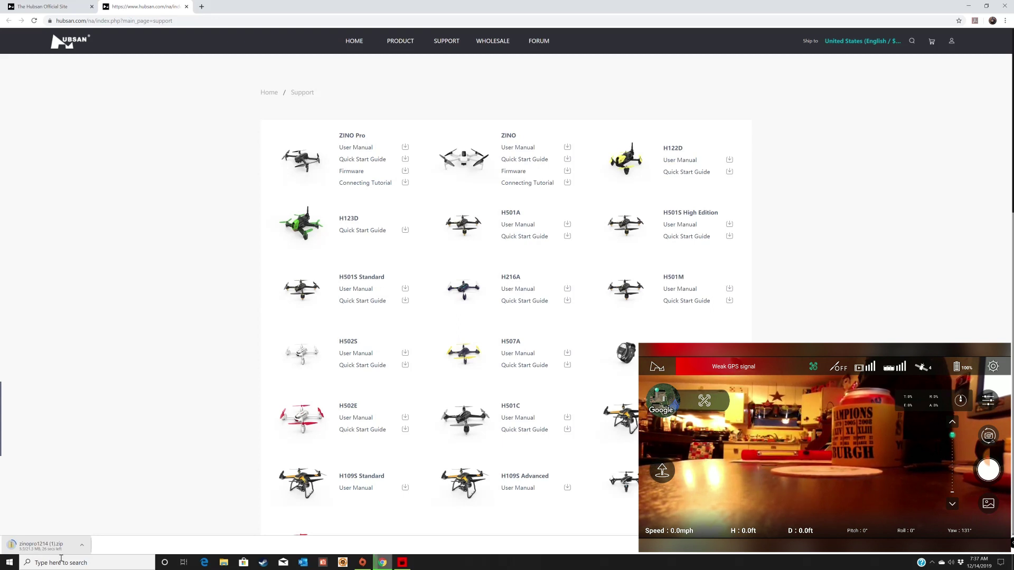
pyautogui.click(82, 546)
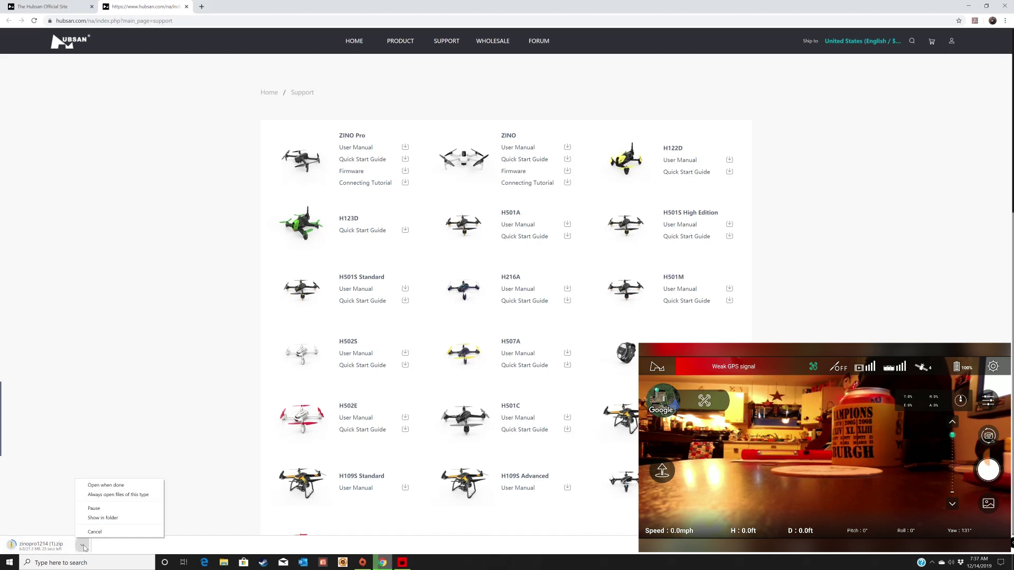
pyautogui.click(110, 534)
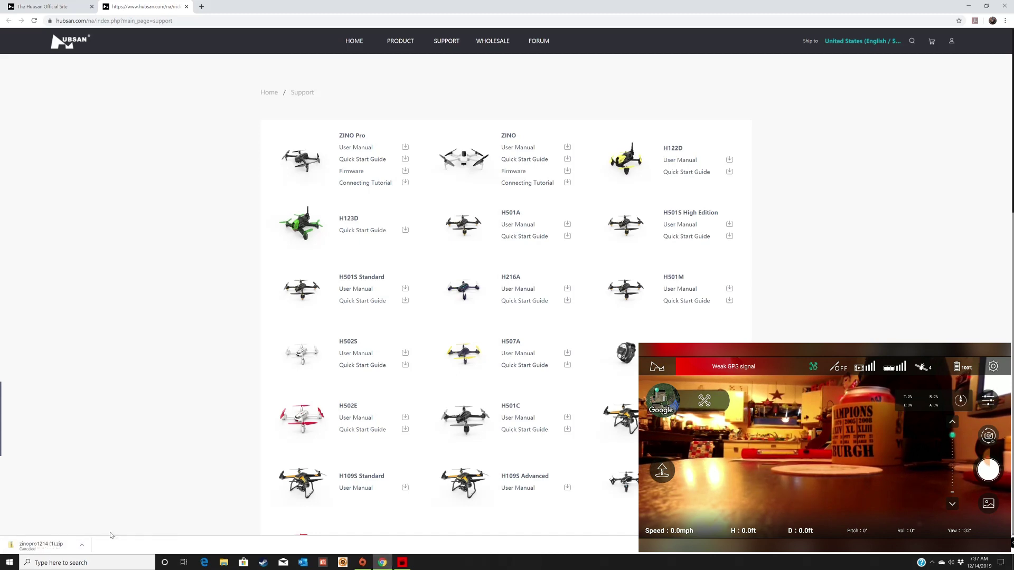
pyautogui.click(9, 562)
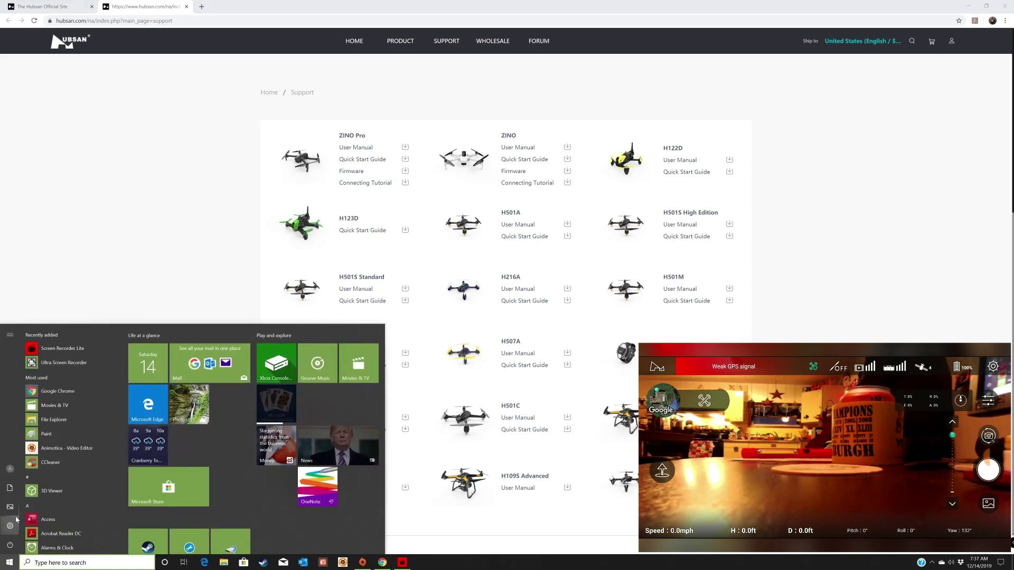
# Step: Browse Documents > Zino Pro Firmware > zinopro1214 > 国外 > ZINO PRO 1210 and open the Change Log and Notes
pyautogui.click(9, 487)
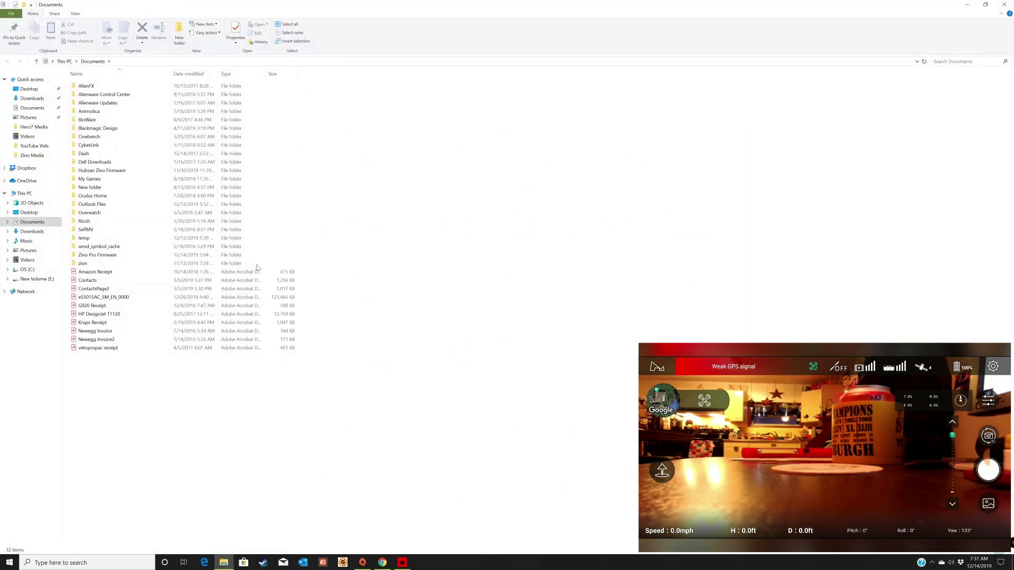
pyautogui.click(128, 258)
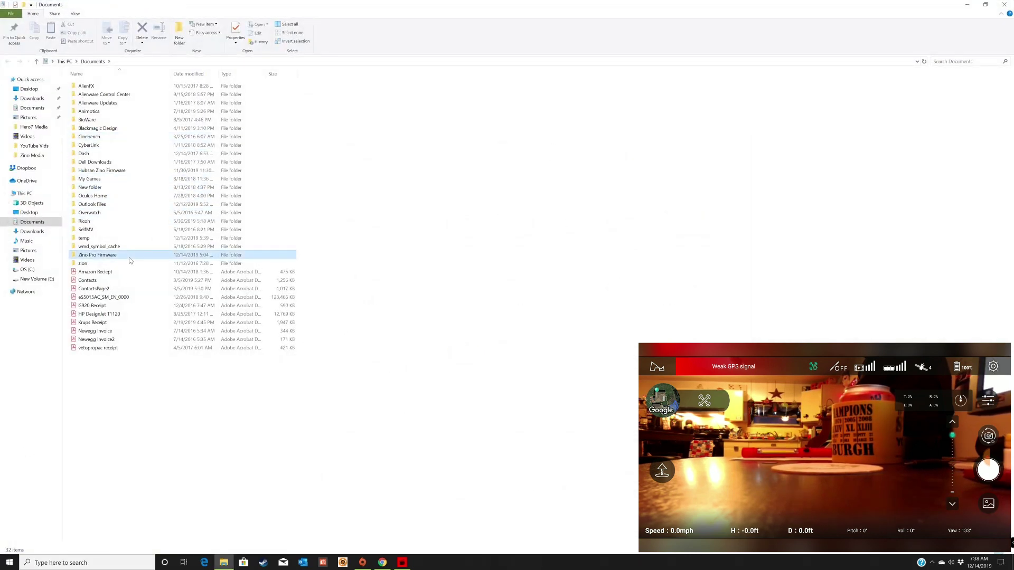
pyautogui.doubleClick(130, 256)
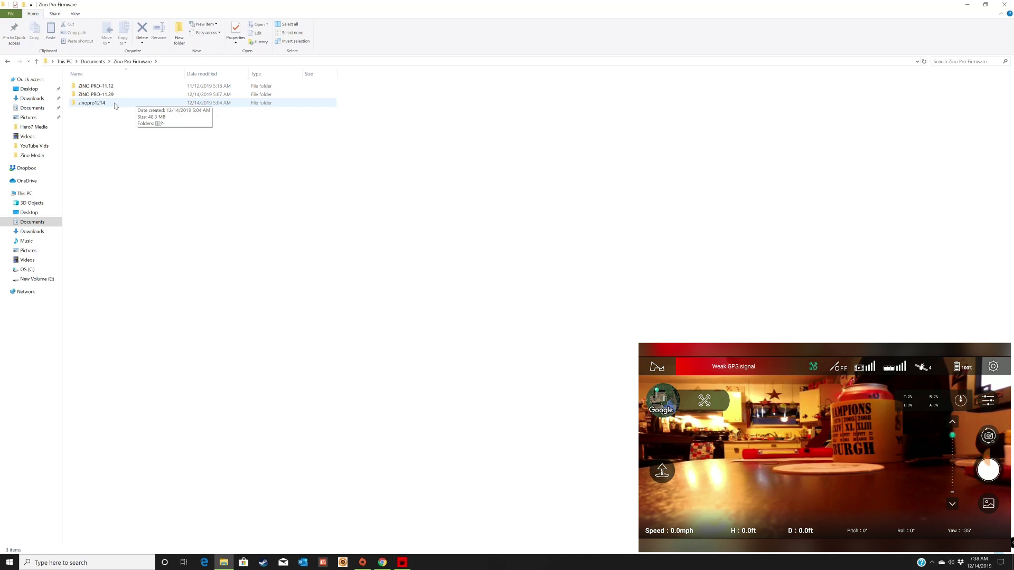
pyautogui.doubleClick(114, 104)
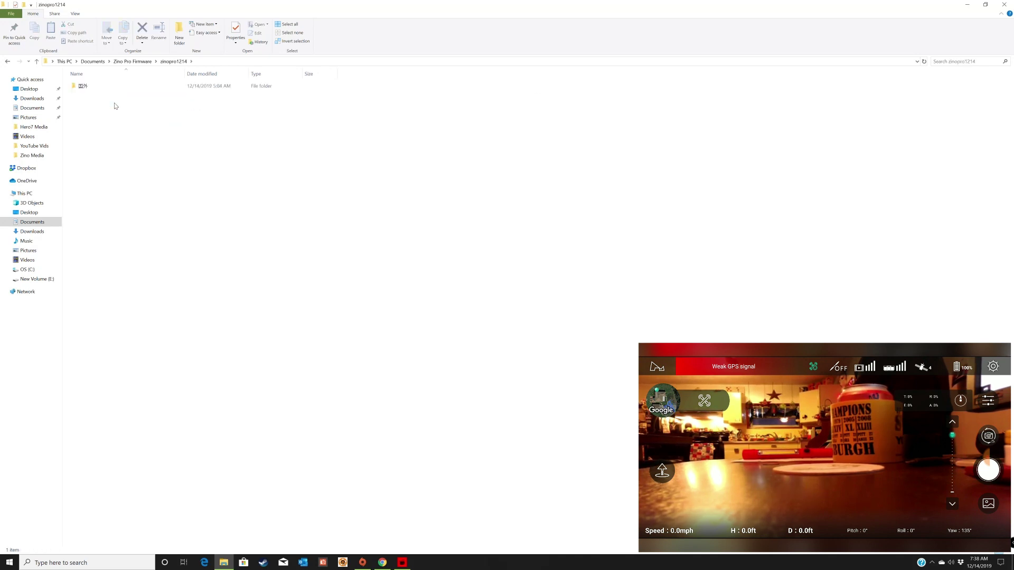
pyautogui.click(109, 87)
pyautogui.doubleClick(109, 87)
pyautogui.doubleClick(109, 87)
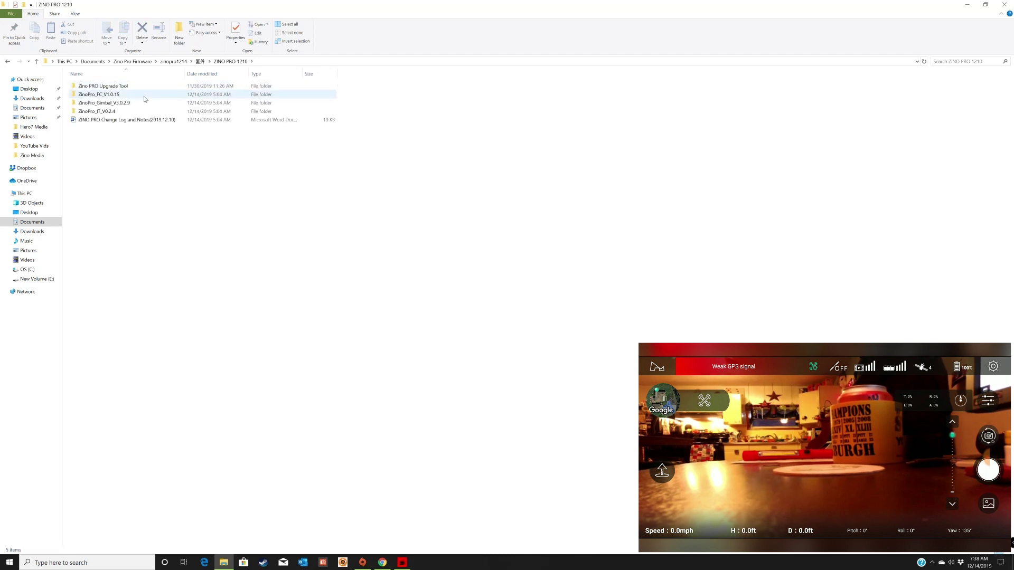
pyautogui.doubleClick(118, 121)
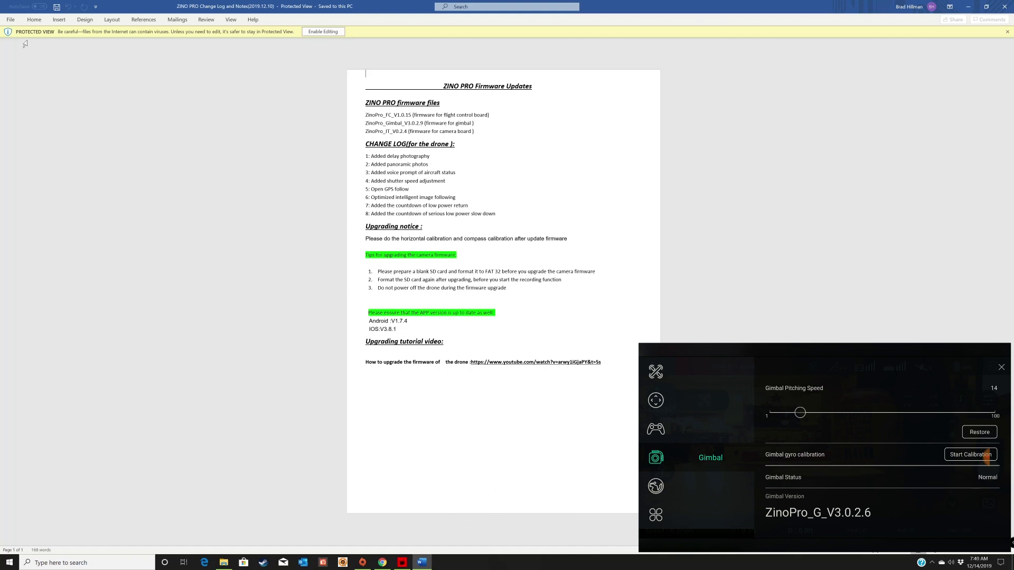
# Step: Close the change log and launch Zino Update Tool V1.2 from Zino PRO Upgrade Tool, choosing Run anyway past SmartScreen
pyautogui.click(1003, 8)
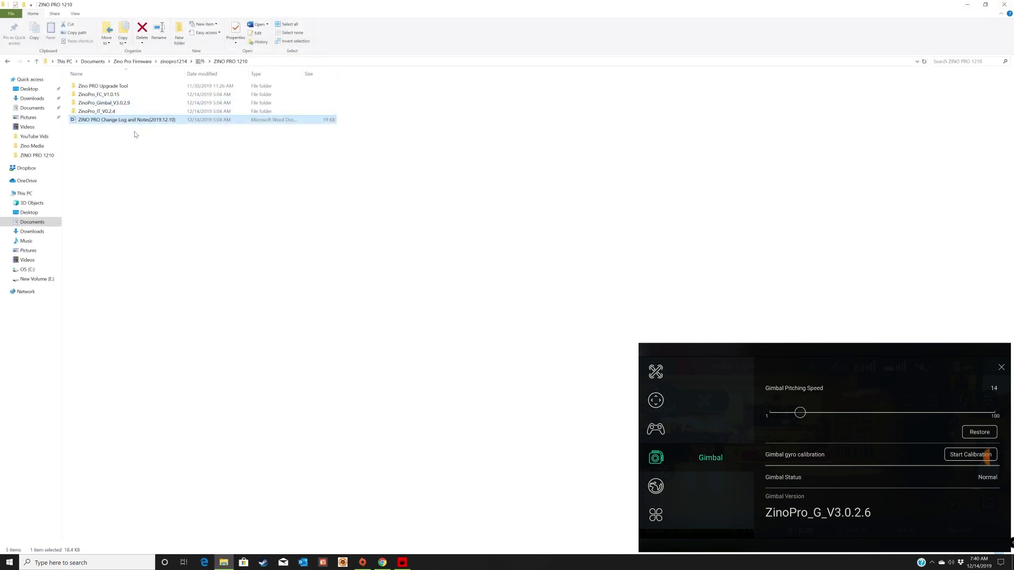
pyautogui.doubleClick(126, 86)
pyautogui.doubleClick(125, 87)
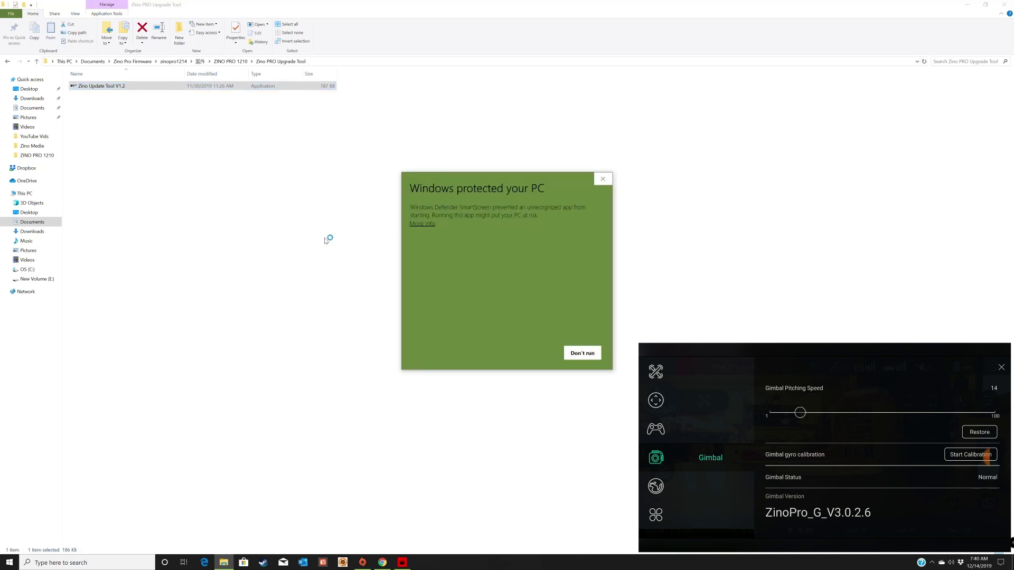
pyautogui.click(604, 181)
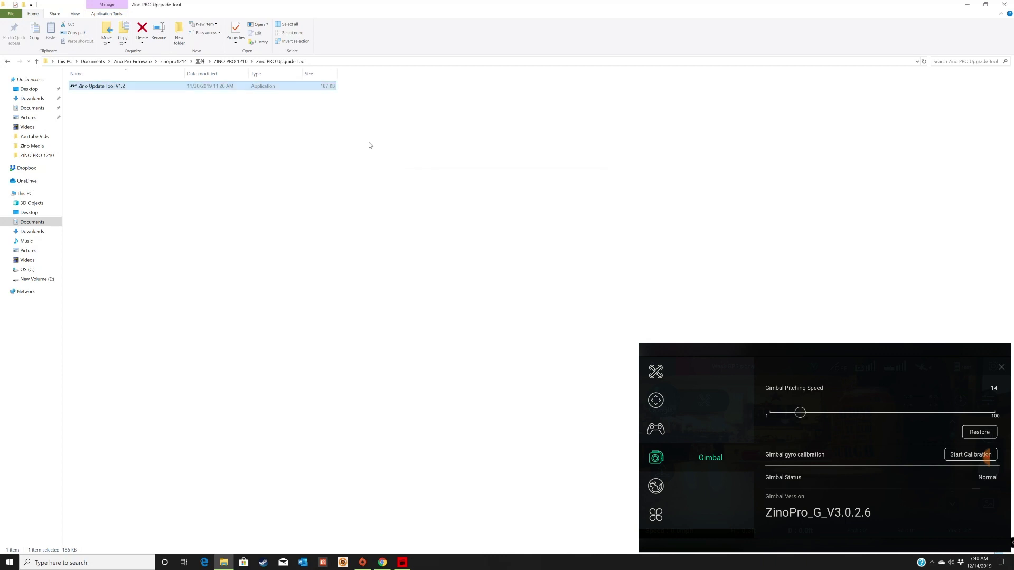
pyautogui.doubleClick(115, 86)
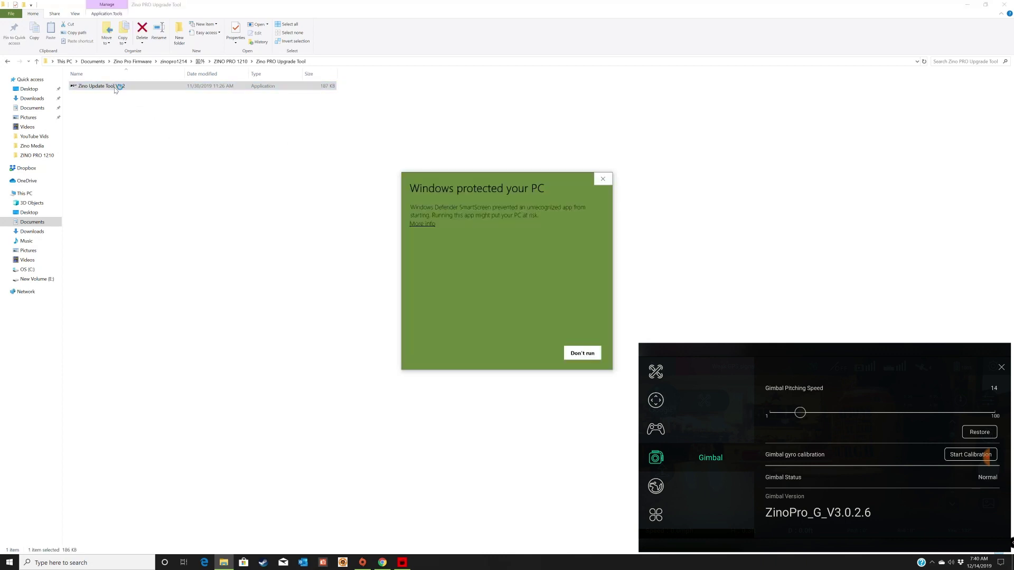
pyautogui.click(429, 224)
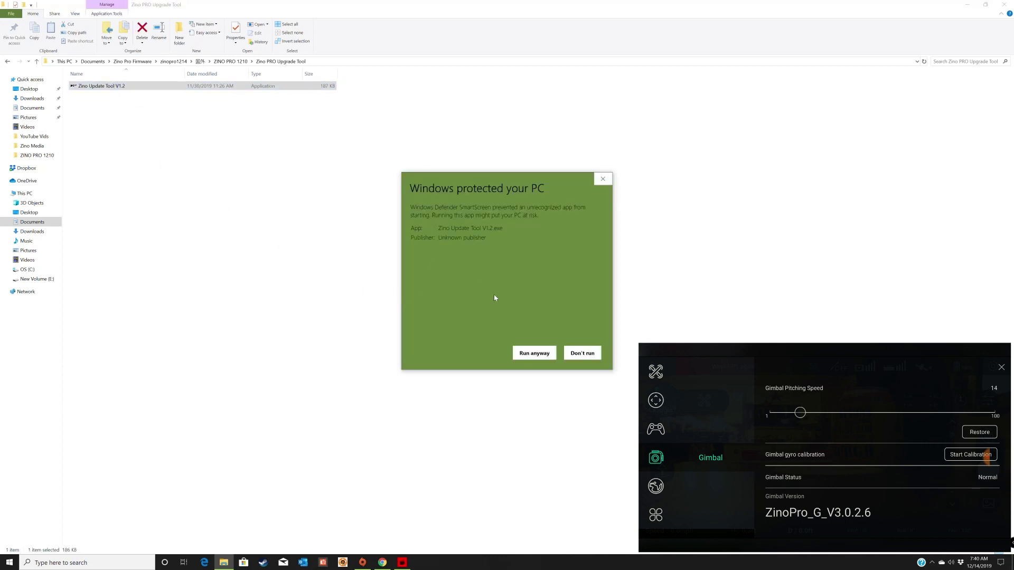
pyautogui.click(531, 354)
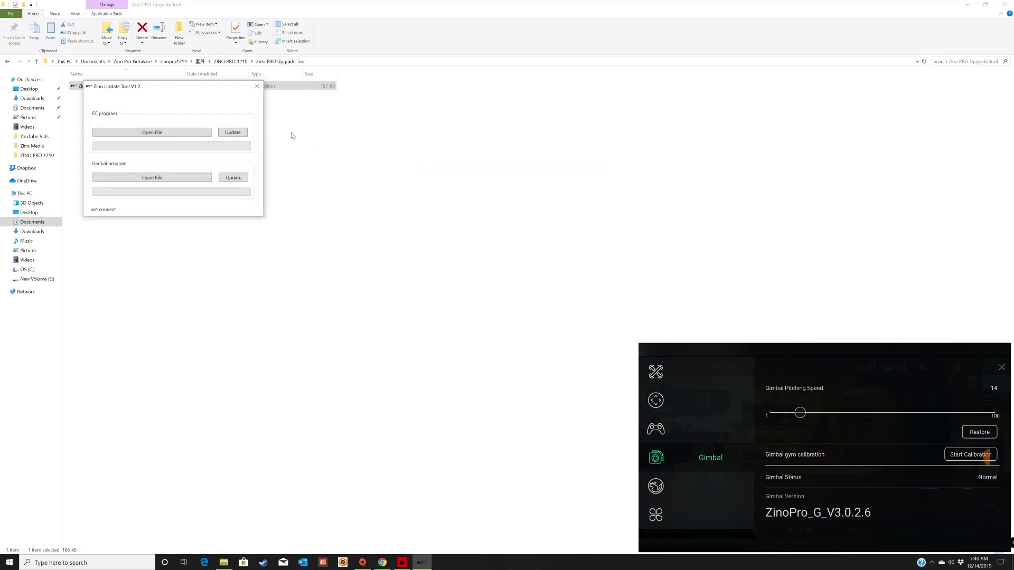
# Step: Move the updater window aside and open the ZinoPro_IT_V0.2.4 folder from ZINO PRO 1210
pyautogui.moveTo(198, 89); pyautogui.dragTo(280, 131)
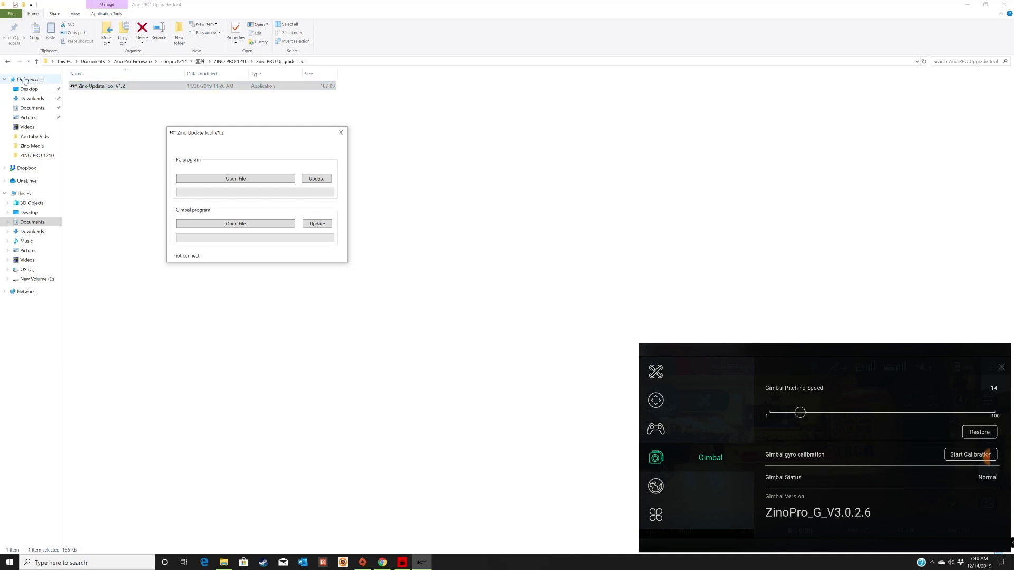
pyautogui.click(7, 62)
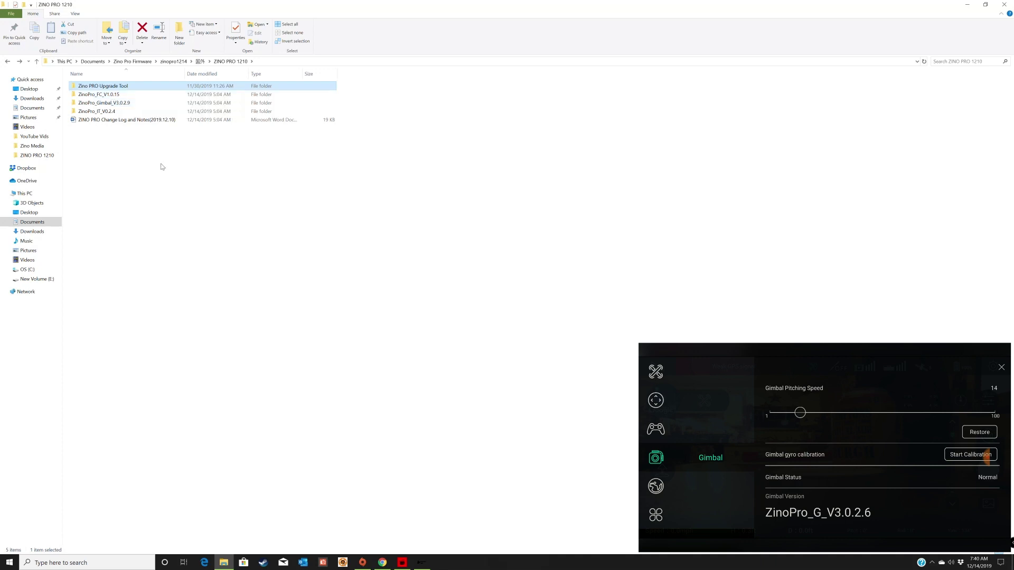
pyautogui.click(112, 112)
pyautogui.doubleClick(112, 112)
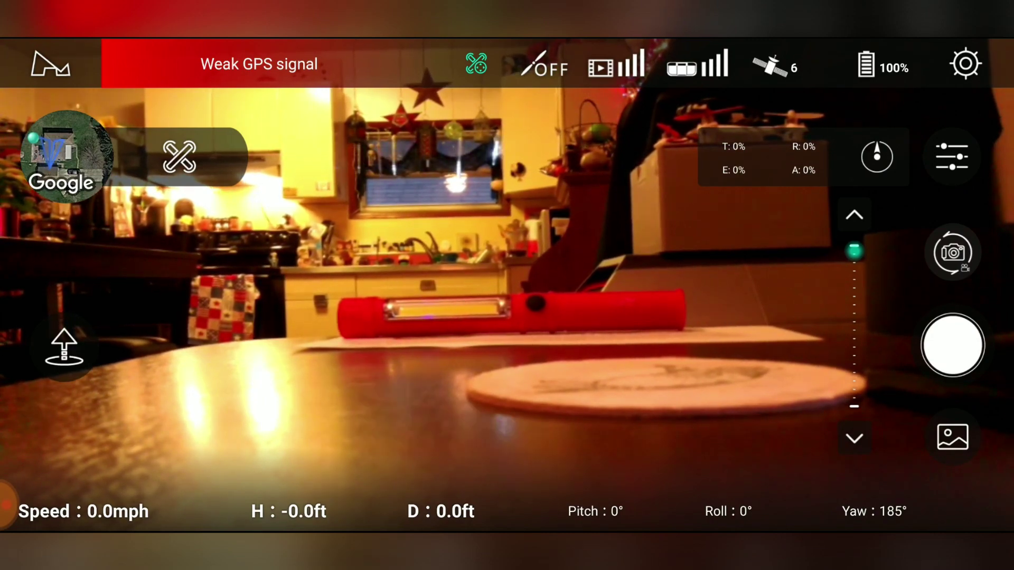
# Step: Scroll the Aircraft settings to FPV firmware ZinoPro_IT_V0.2.4 and flight control ZinoPro_FC_V1.0.15
pyautogui.scroll(-5, 664, 312)
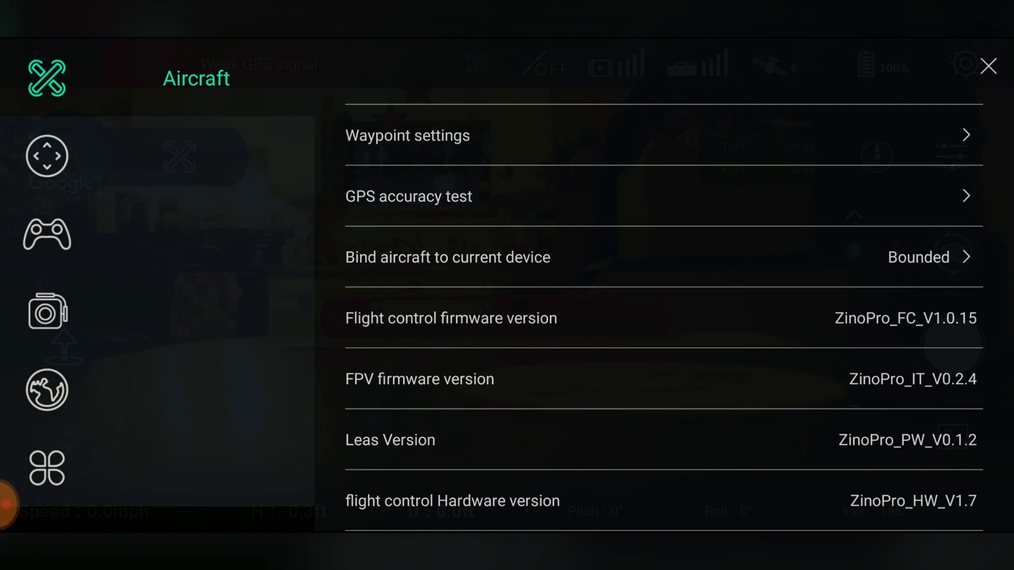
# Step: Check the Joysticks, Controller, Gimbal (ZinoPro_G_V3.0.2.9), Map and Others tabs, including the APP version
pyautogui.click(47, 157)
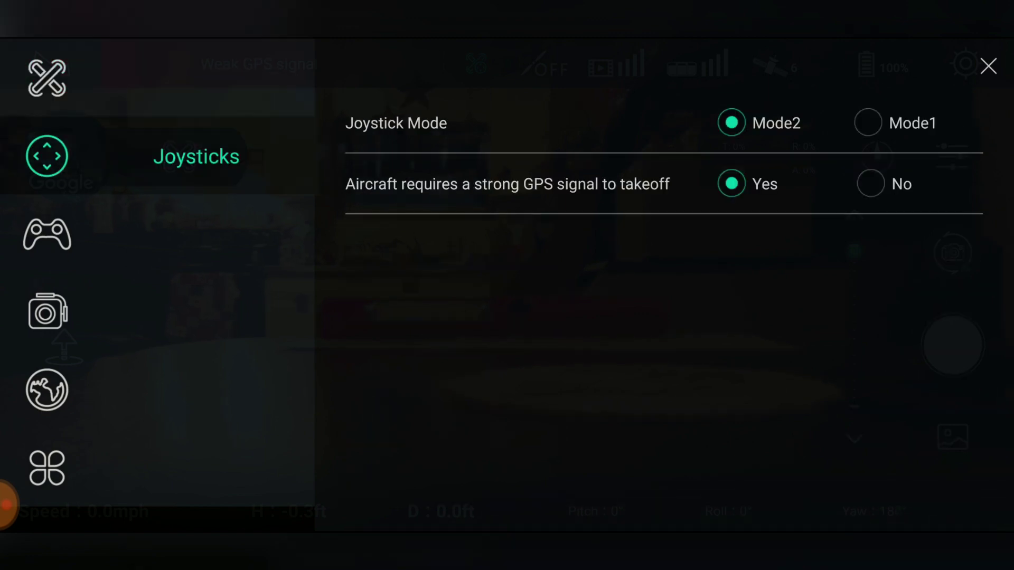
pyautogui.click(47, 235)
pyautogui.click(47, 311)
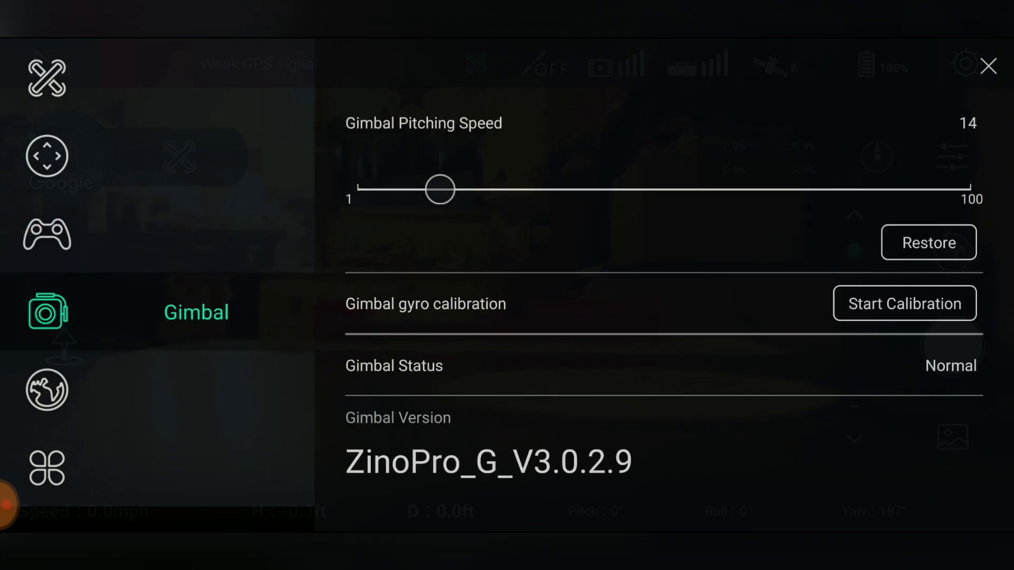
pyautogui.click(47, 390)
pyautogui.click(47, 468)
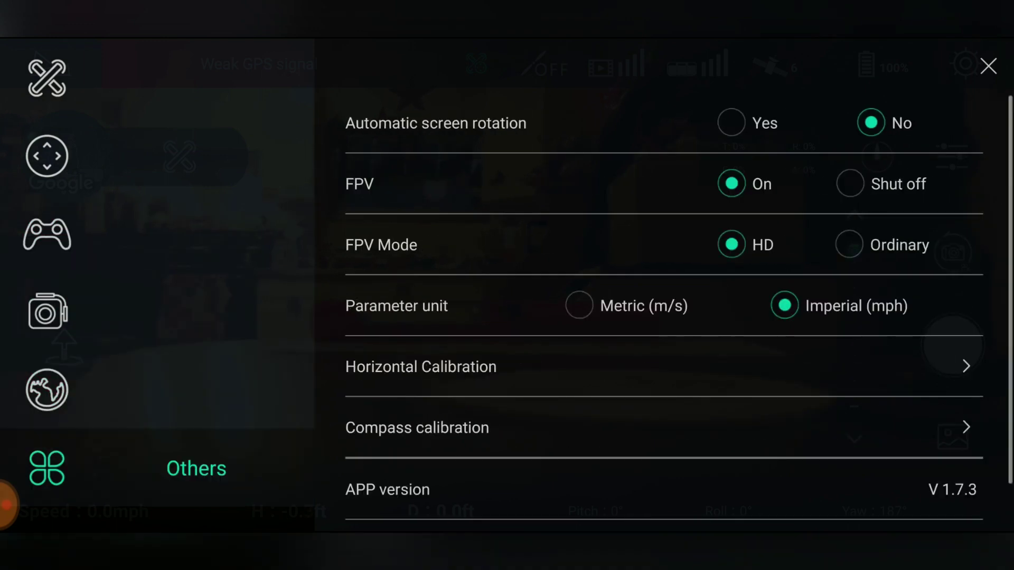
pyautogui.scroll(-2, 664, 317)
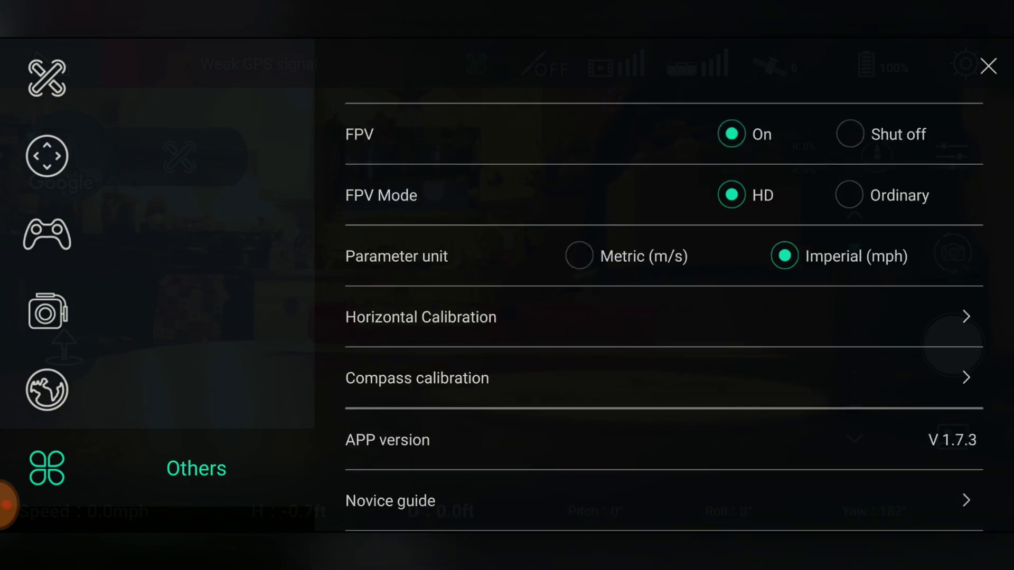
pyautogui.scroll(2, 664, 316)
# Step: Review the firmware versions on the Aircraft tab, then close settings back to the live view
pyautogui.click(47, 78)
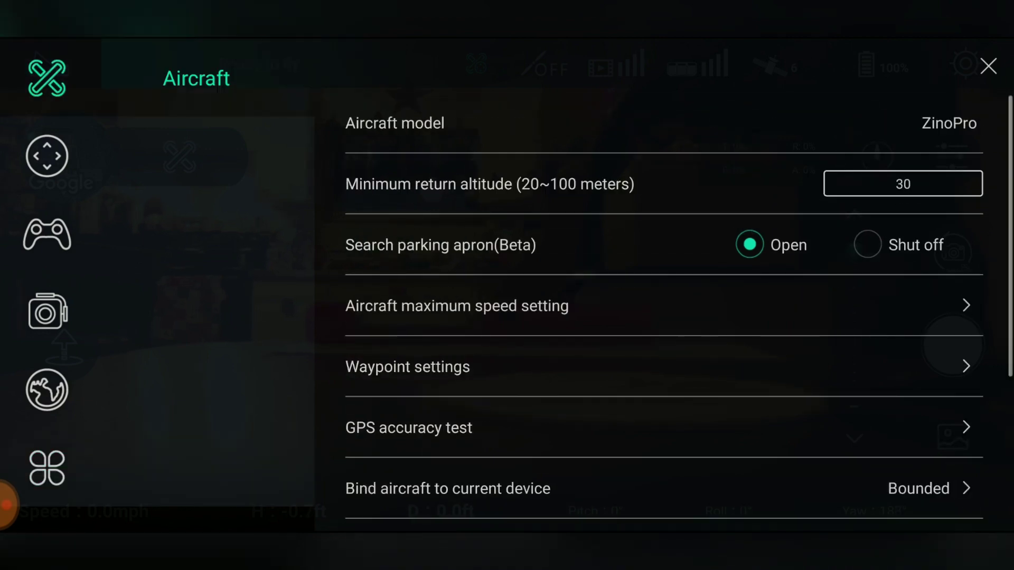
pyautogui.scroll(-4, 664, 317)
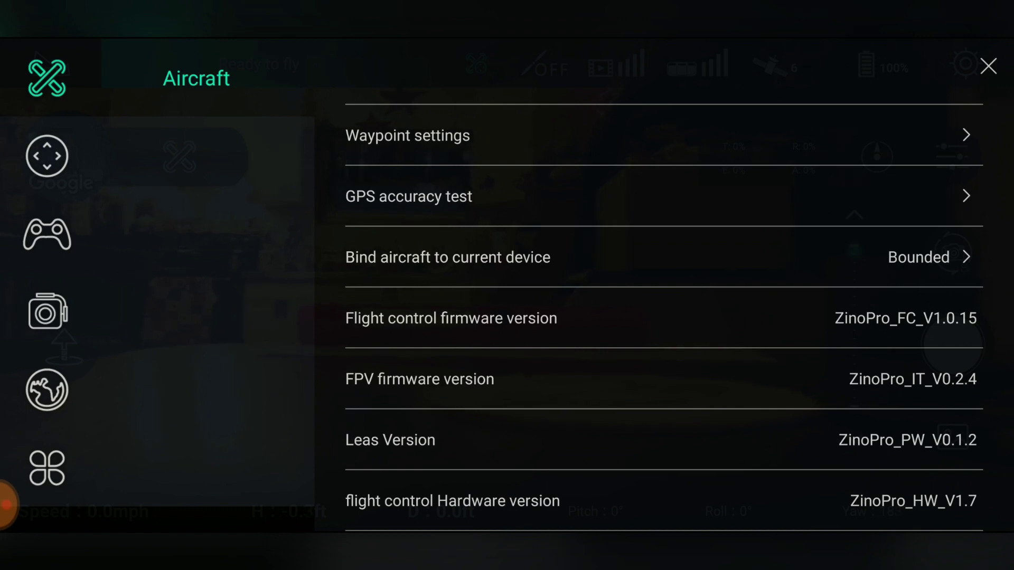
pyautogui.scroll(1, 664, 317)
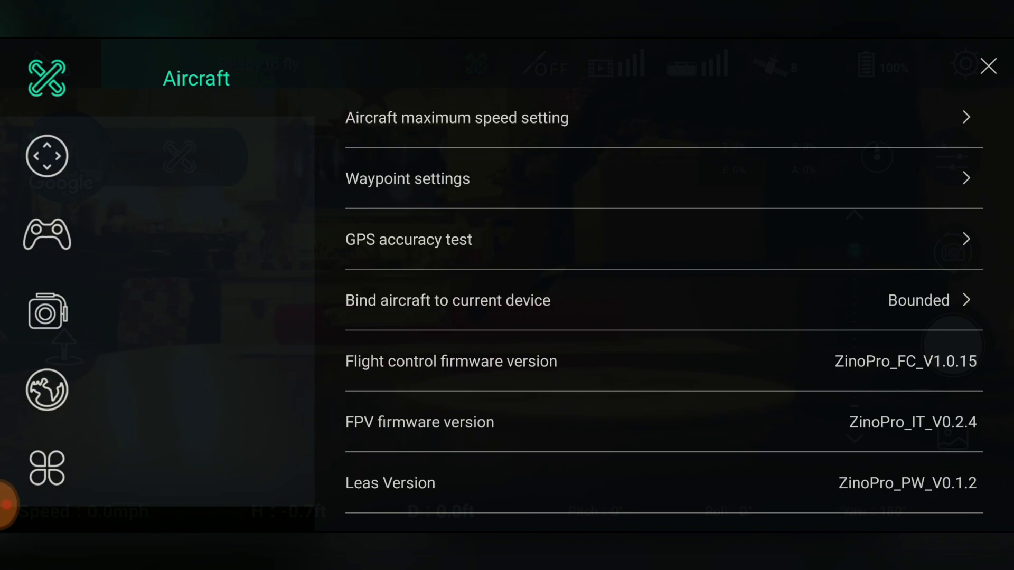
pyautogui.press('Escape')
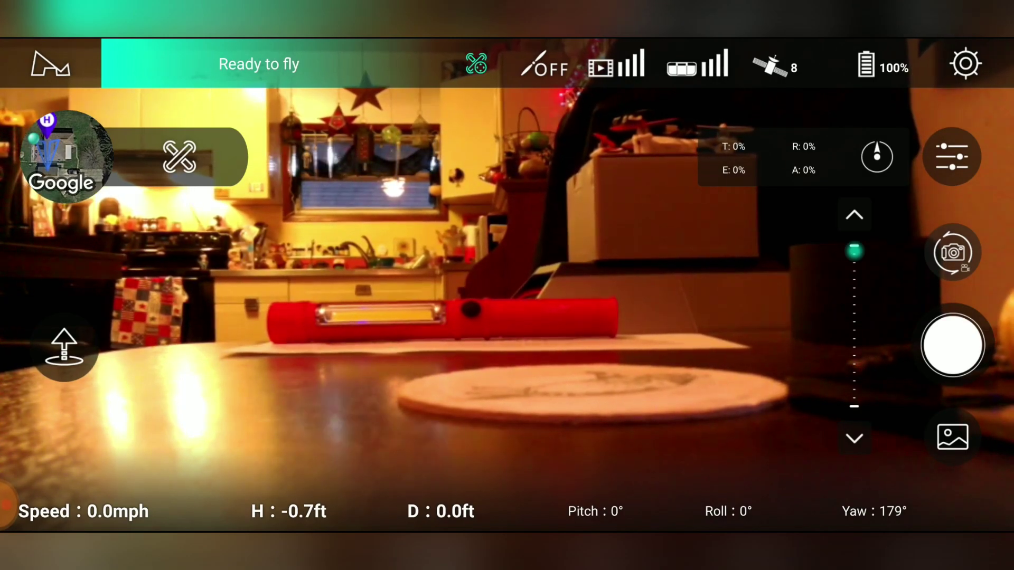
# Step: Glance at the flight mode list, then start take-off and cancel it
pyautogui.click(179, 156)
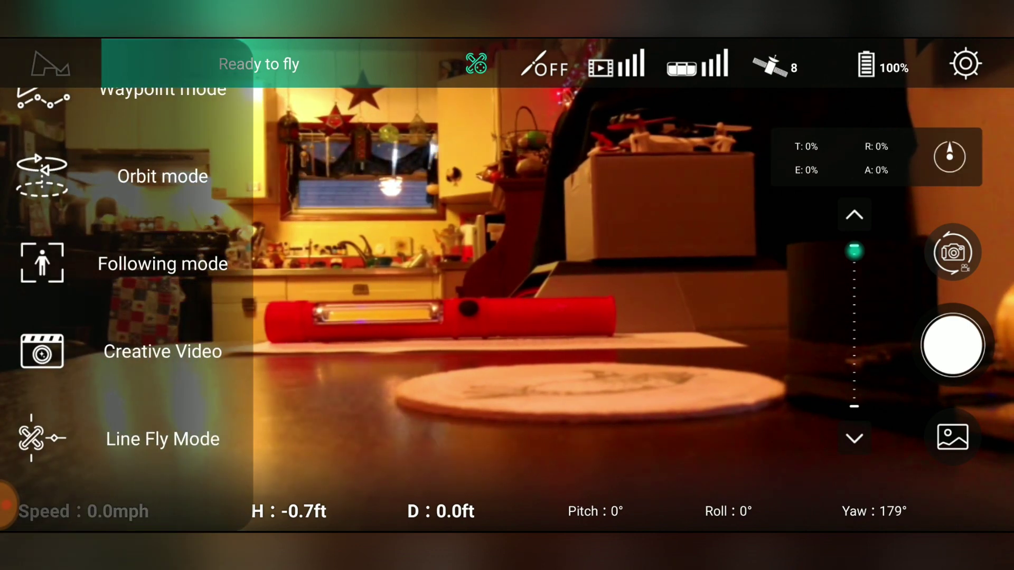
pyautogui.click(162, 439)
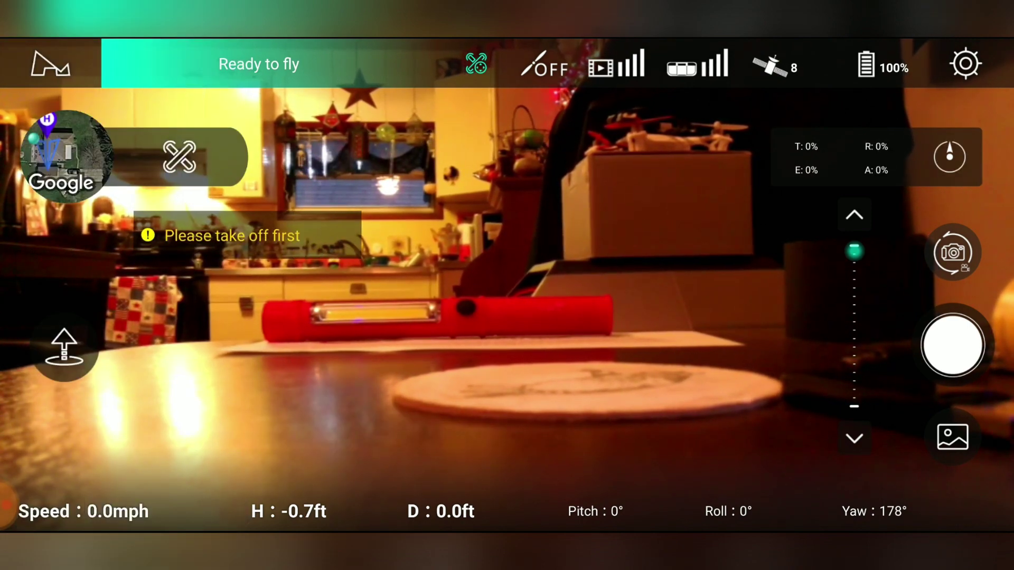
pyautogui.click(64, 347)
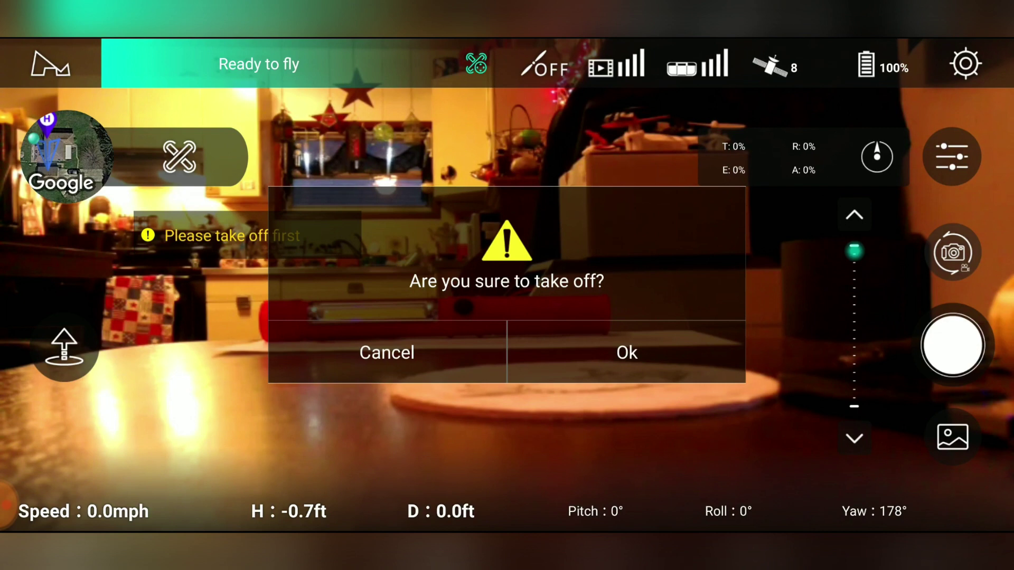
pyautogui.click(387, 352)
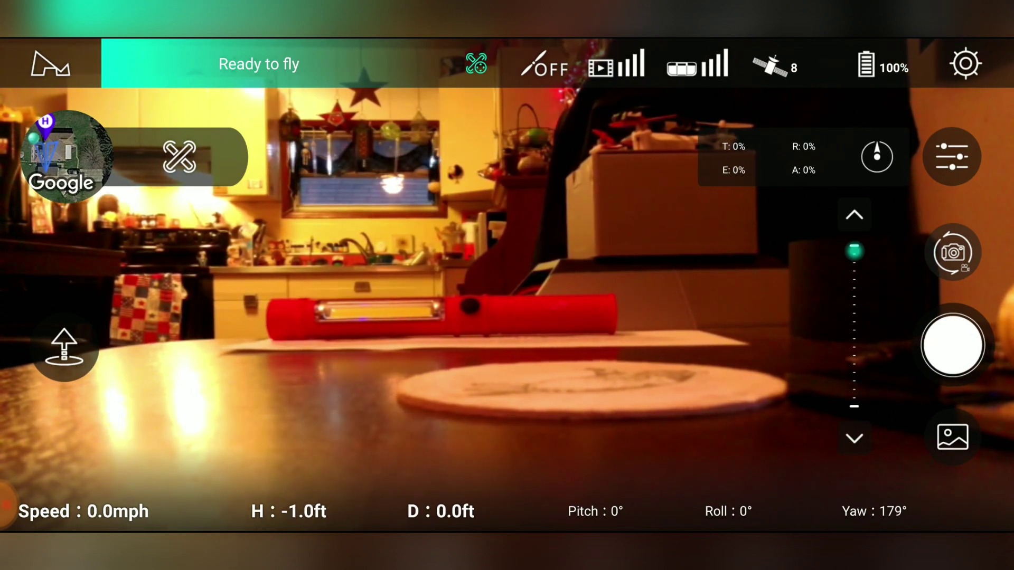
# Step: Reopen the flight mode list showing Normal, Waypoint, Orbit, Following and Creative Video
pyautogui.click(180, 157)
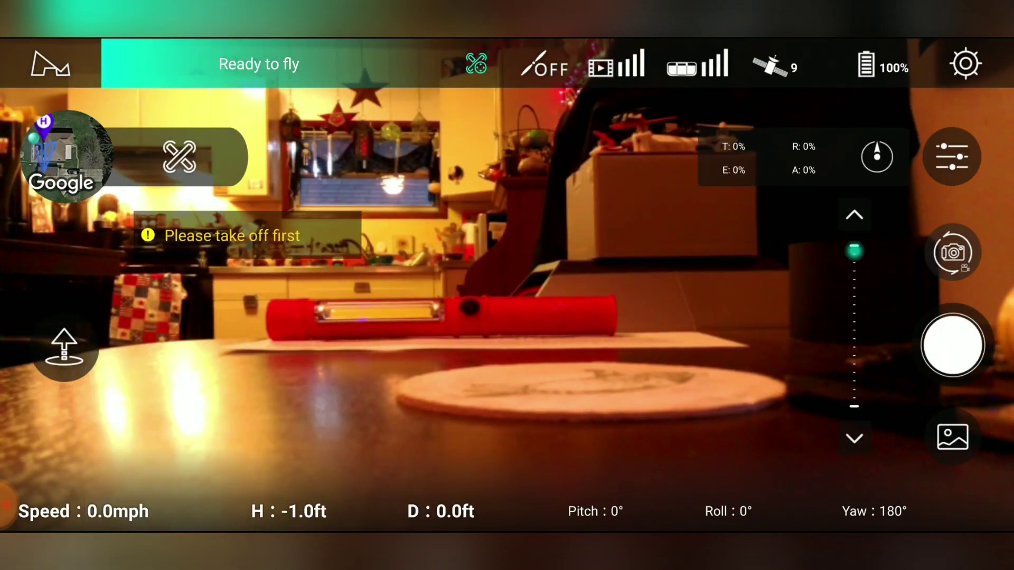
pyautogui.click(179, 157)
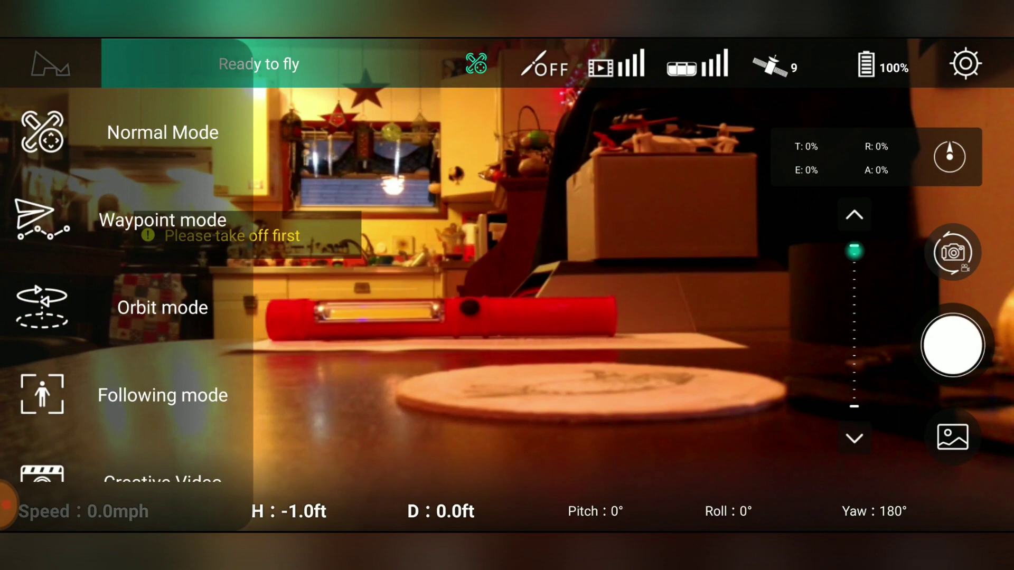
pyautogui.click(179, 157)
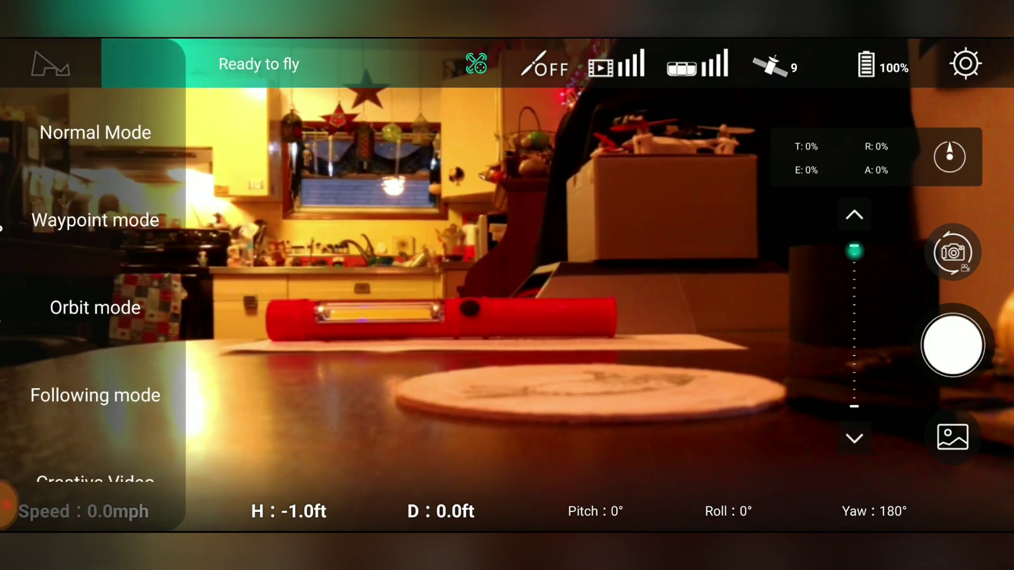
pyautogui.scroll(-3, 126, 285)
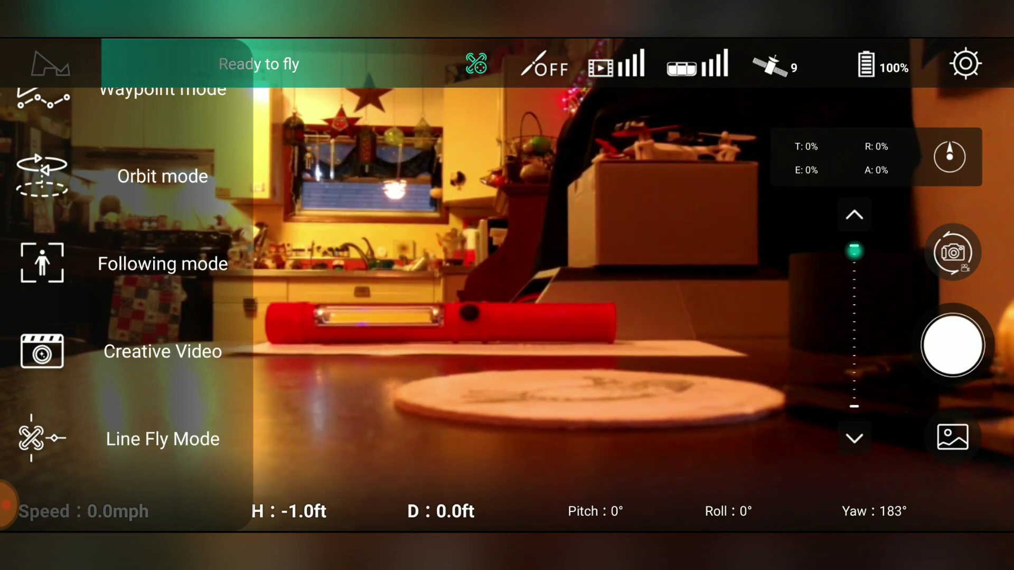
pyautogui.scroll(3, 126, 280)
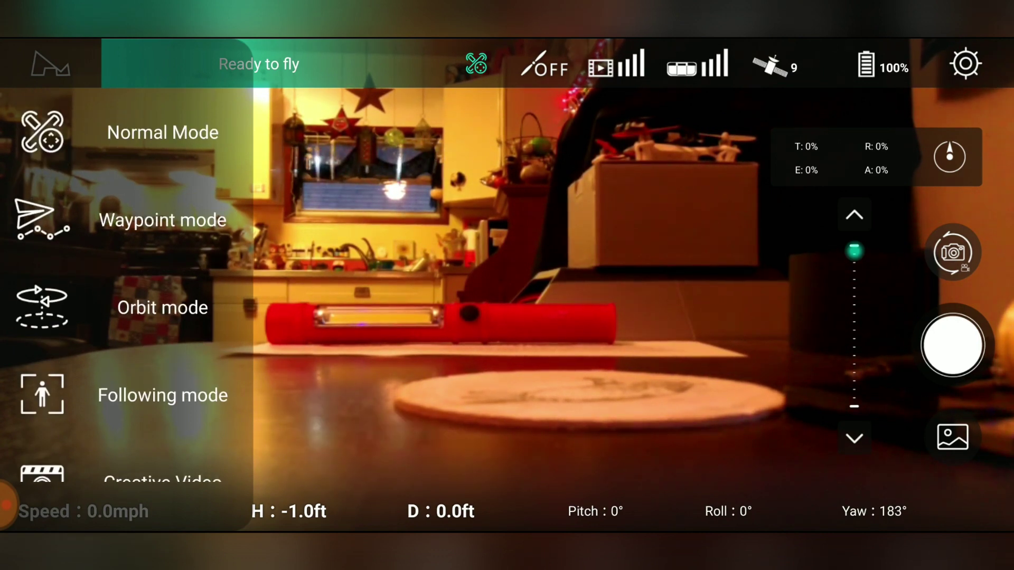